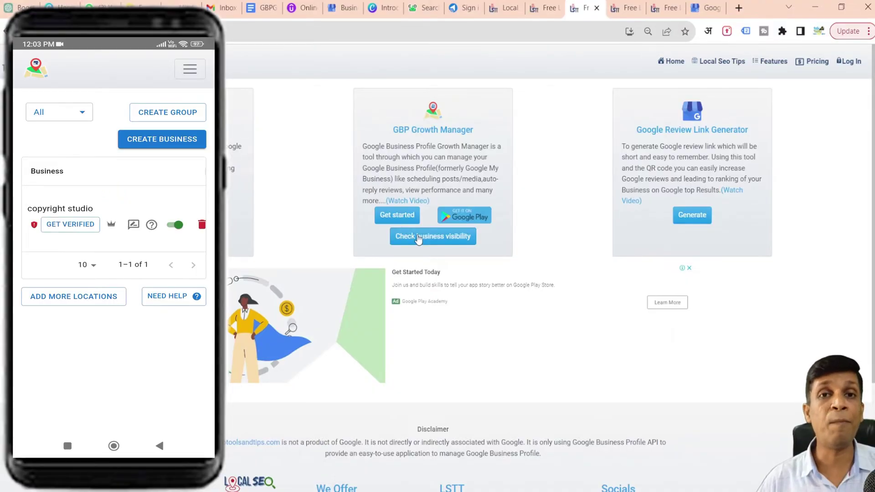
- Sign in to localseotoolsandtips.com for the GBP Growth Manager with the A360 SEo Google account
click(397, 217)
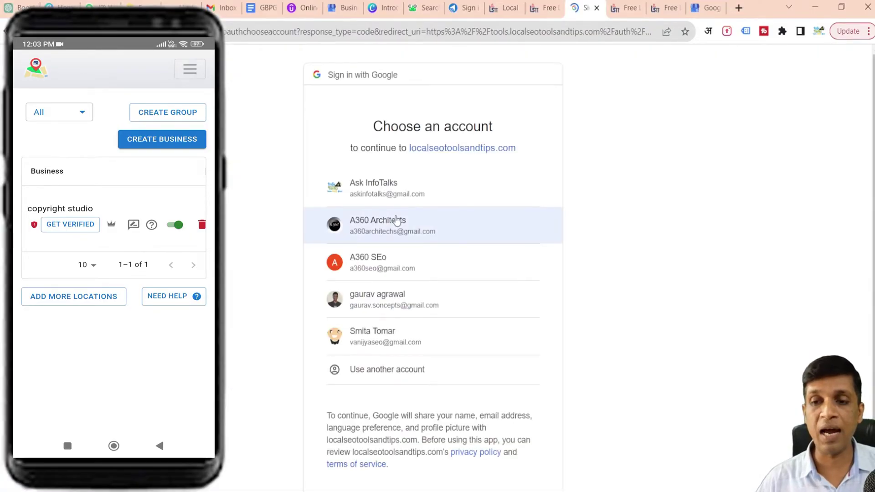
click(396, 221)
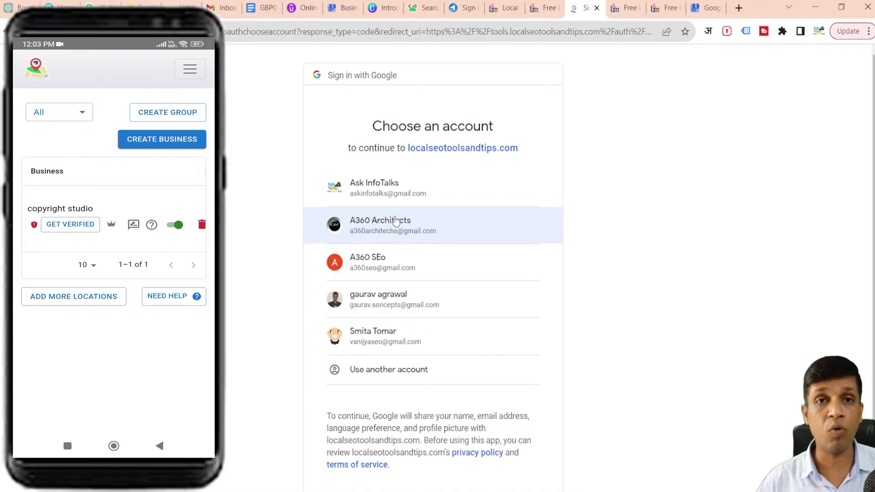
click(379, 270)
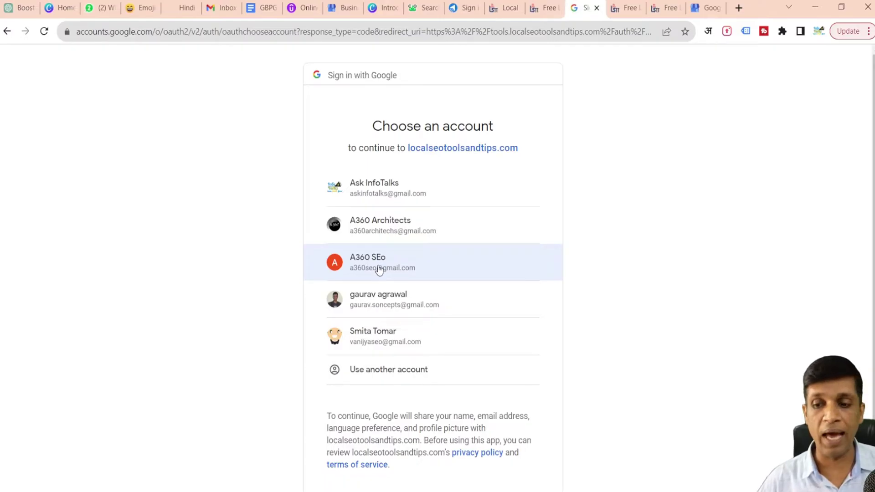
click(379, 269)
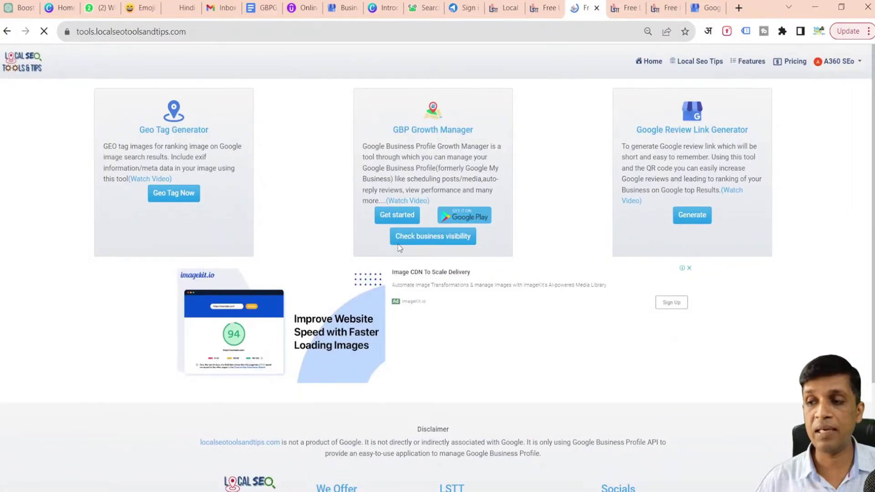
- Open the GBP Growth Manager and set the country to India
click(395, 217)
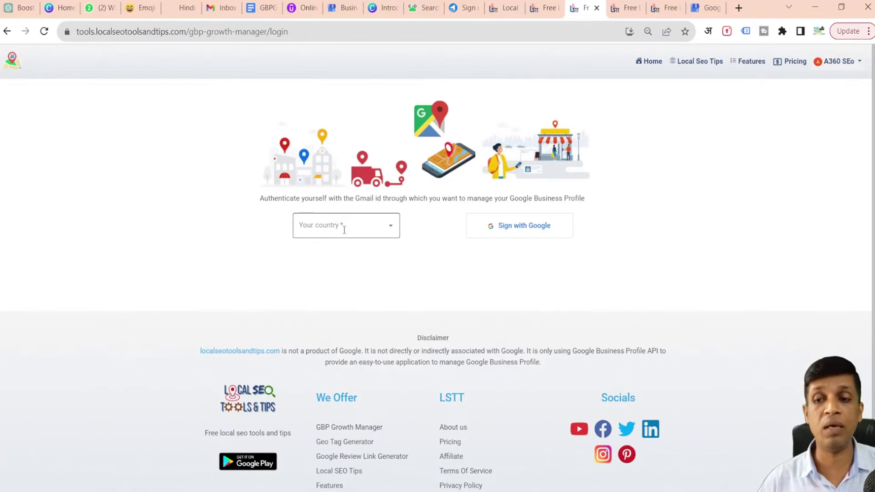
click(343, 228)
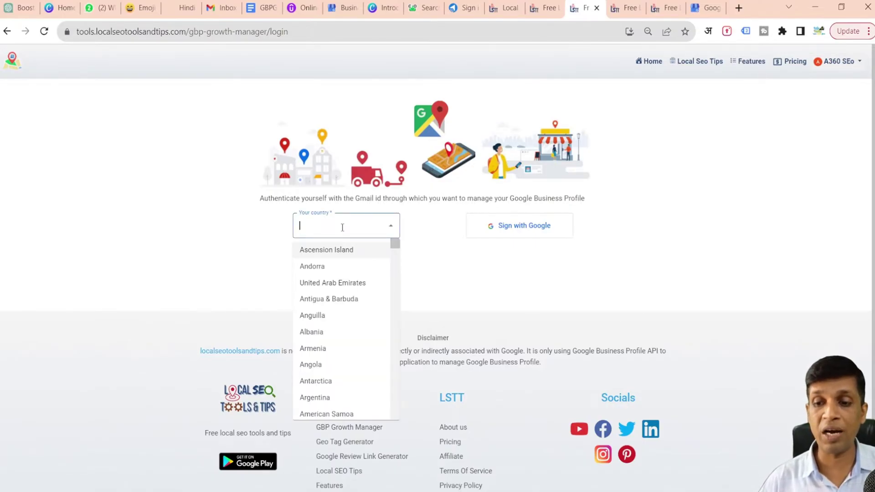
text(ind)
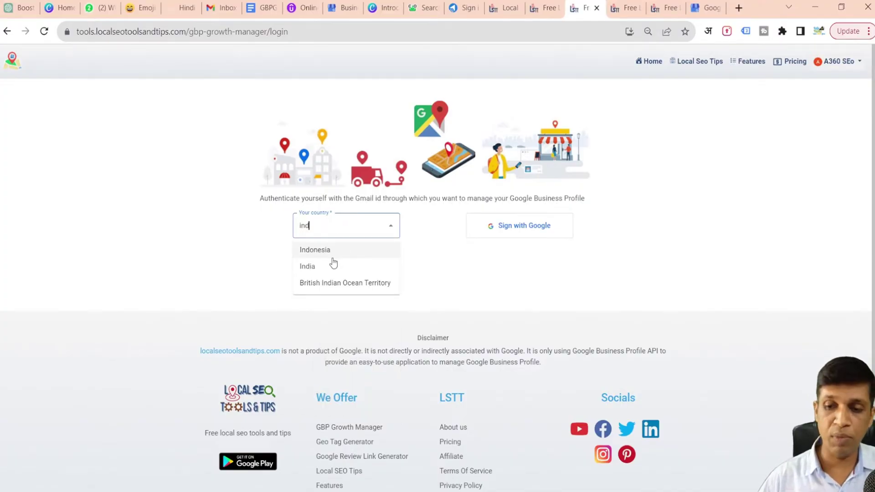
click(326, 266)
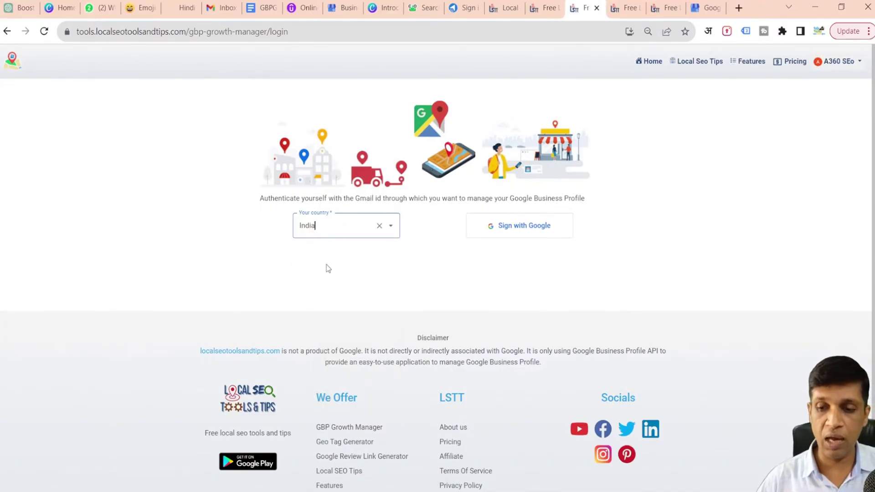
click(456, 259)
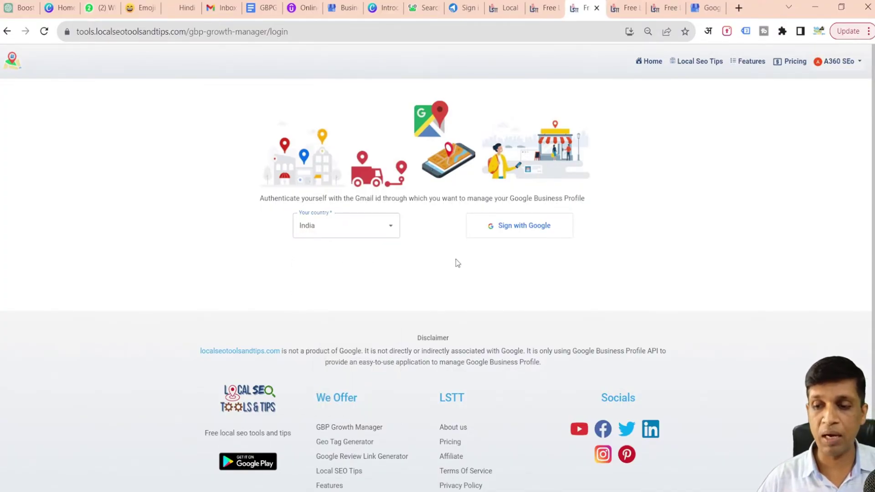
- Authenticate the GBP Growth Manager with the A360 SEo Google account and grant the requested access
click(520, 227)
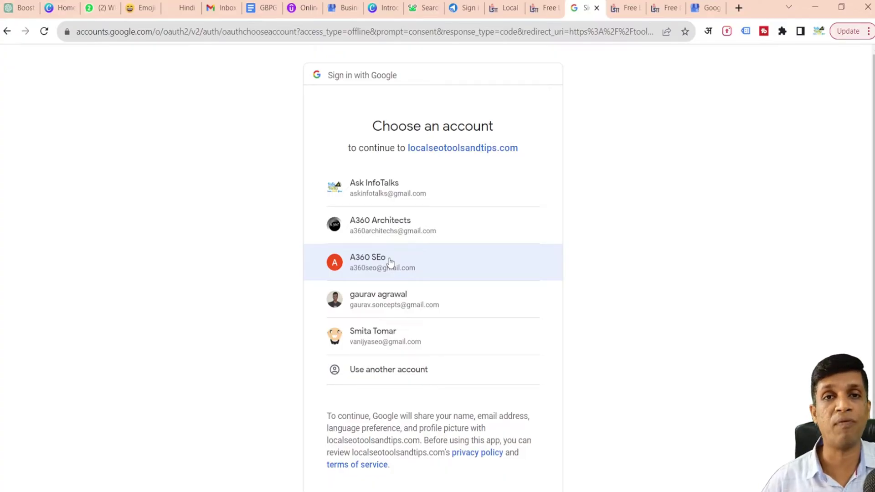
click(390, 261)
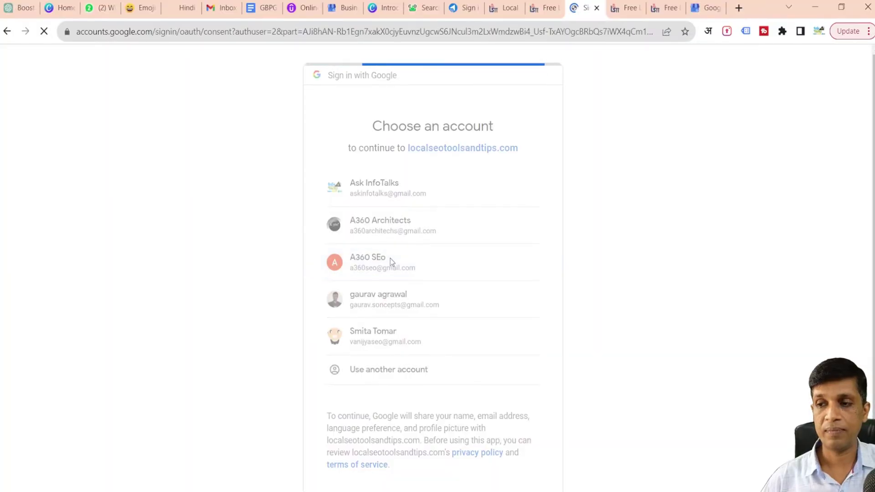
click(472, 442)
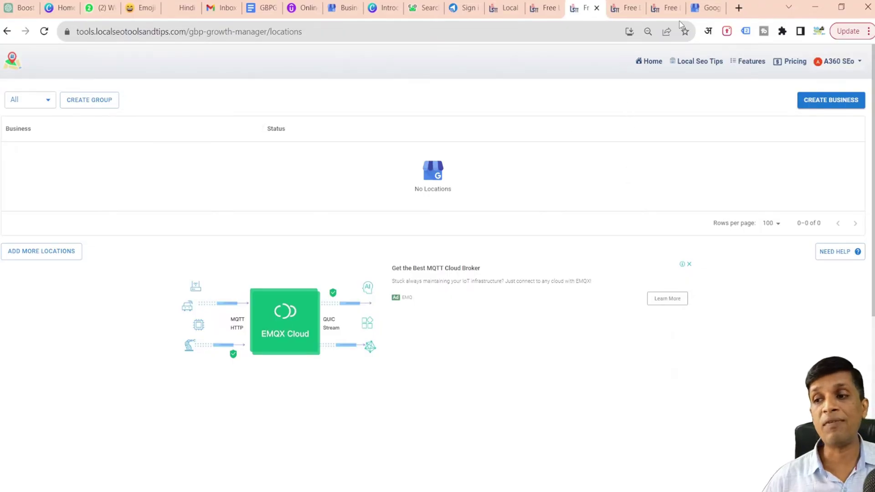
- View the Google Business Profile site at google.com/business and its web address
click(706, 8)
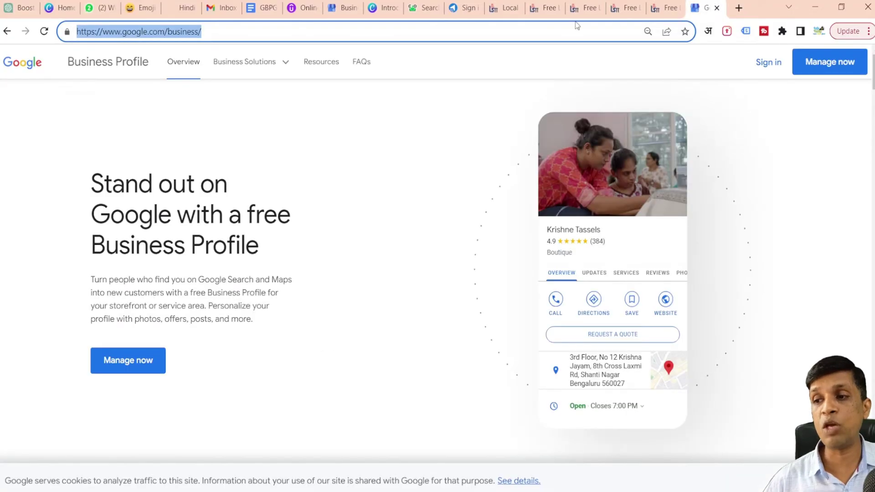
click(190, 31)
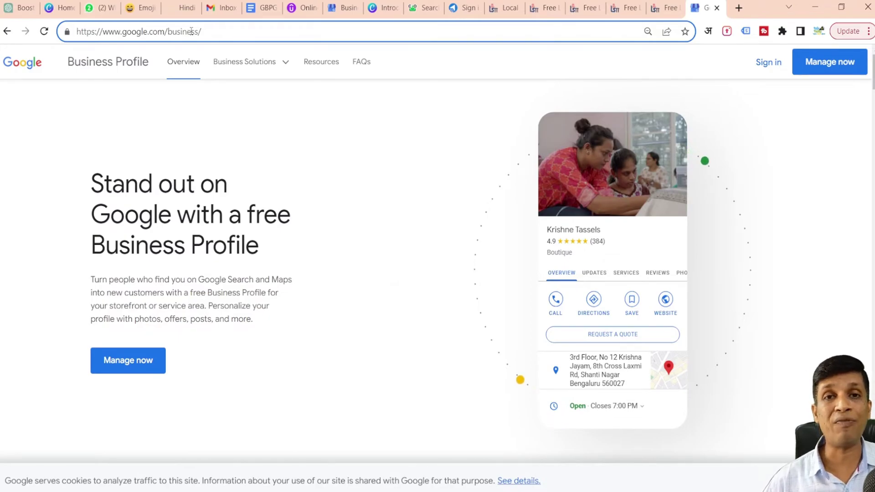
- Close the two surplus GBP Growth Manager pages that already list businesses and return to the empty locations page
click(662, 12)
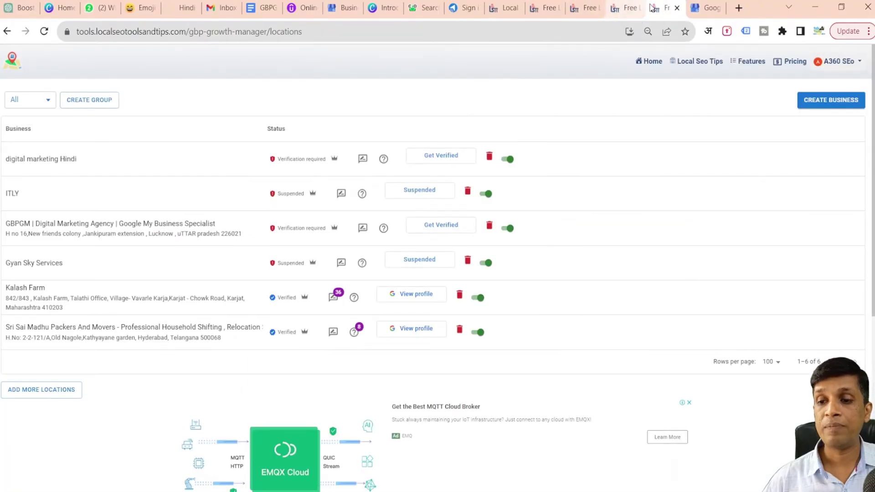
click(678, 10)
click(634, 12)
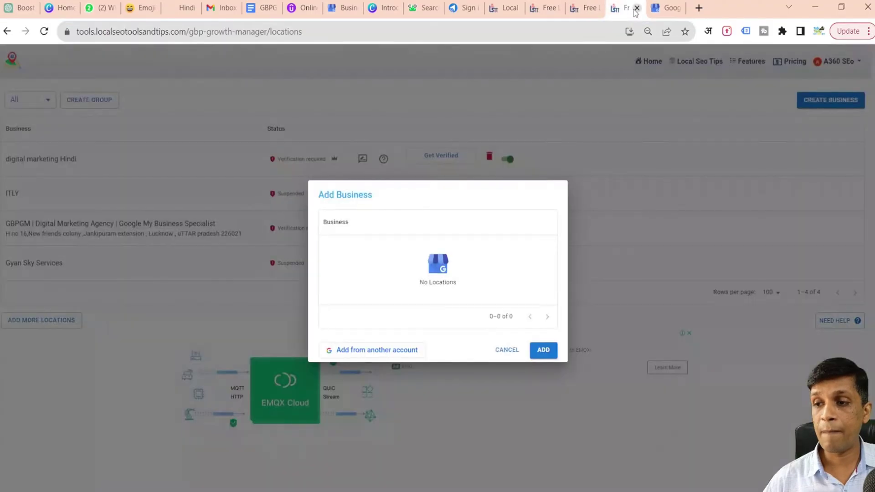
click(636, 8)
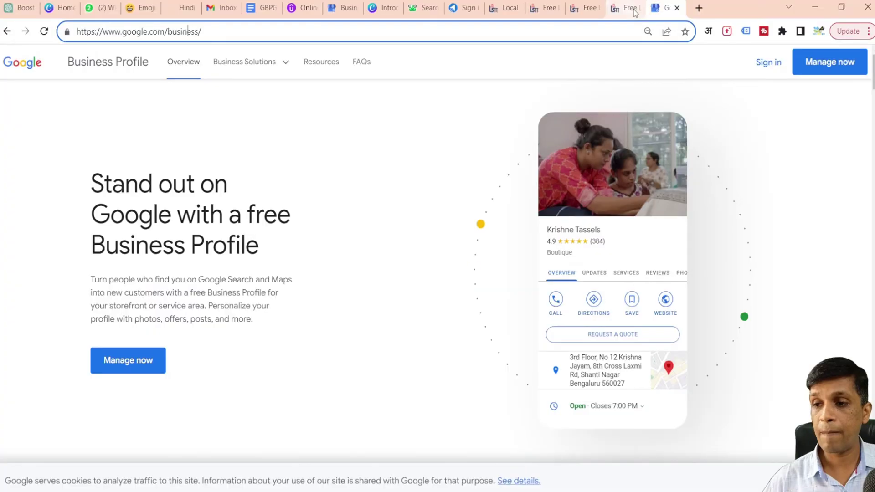
click(582, 11)
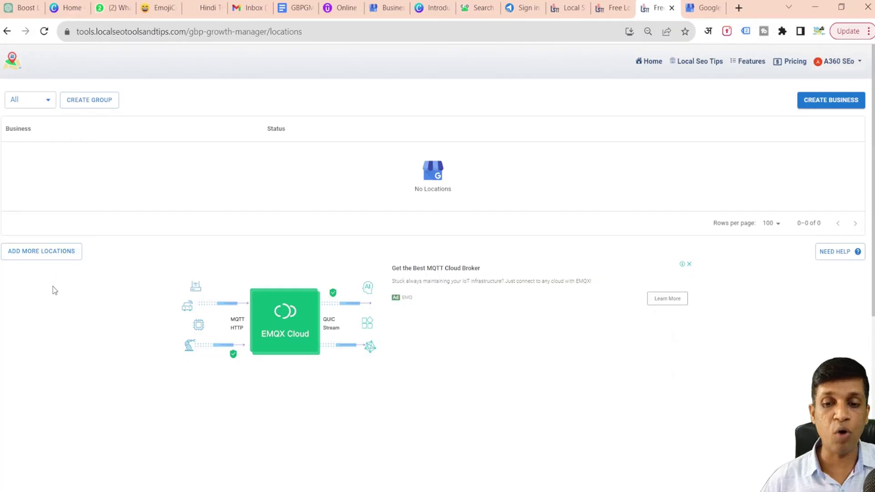
- Start adding more locations from another account and choose the personal Google account listed below A360 SEo
click(57, 257)
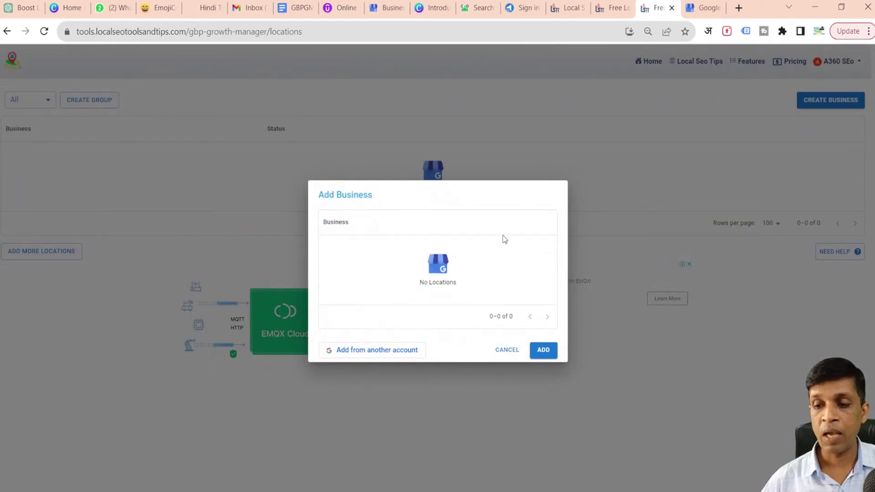
click(364, 350)
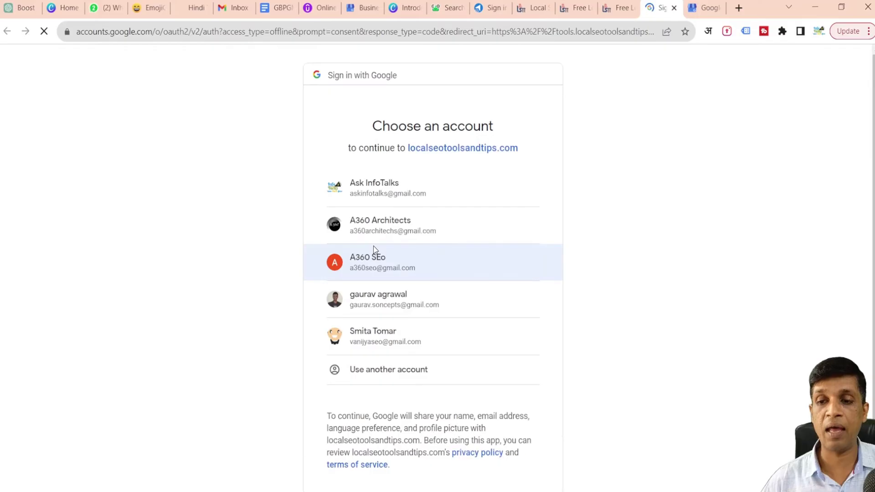
click(372, 304)
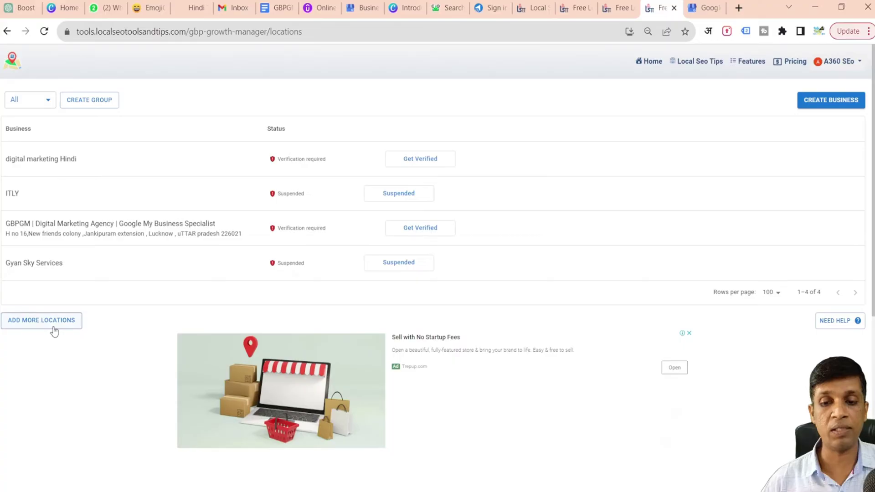
- Add all four listed businesses, from digital marketing Hindi to Gyan Sky Services, and reload the locations page
click(54, 328)
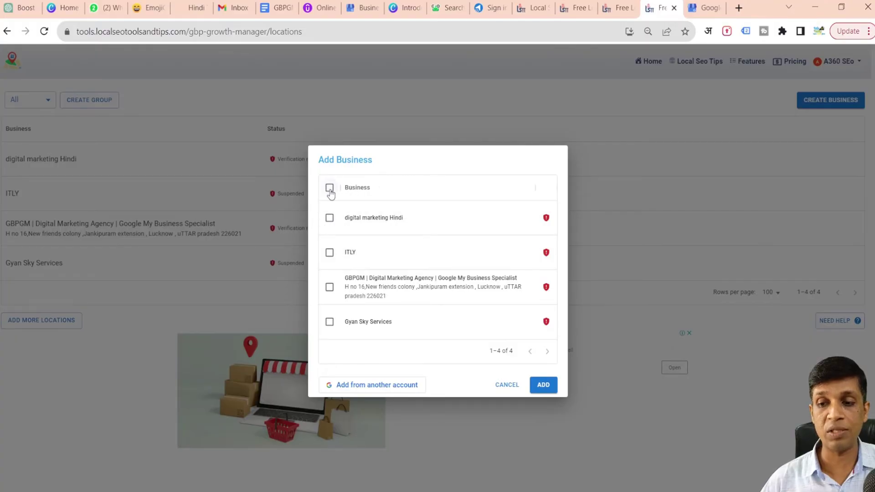
click(329, 187)
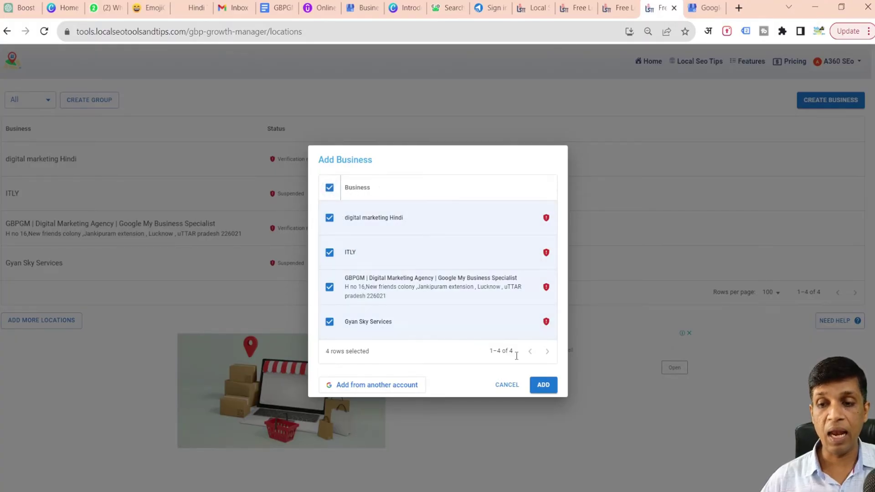
click(543, 385)
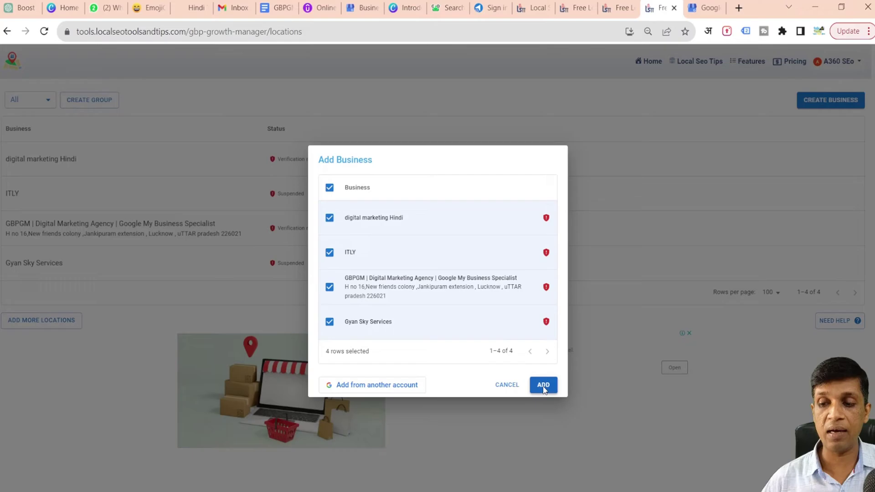
click(43, 36)
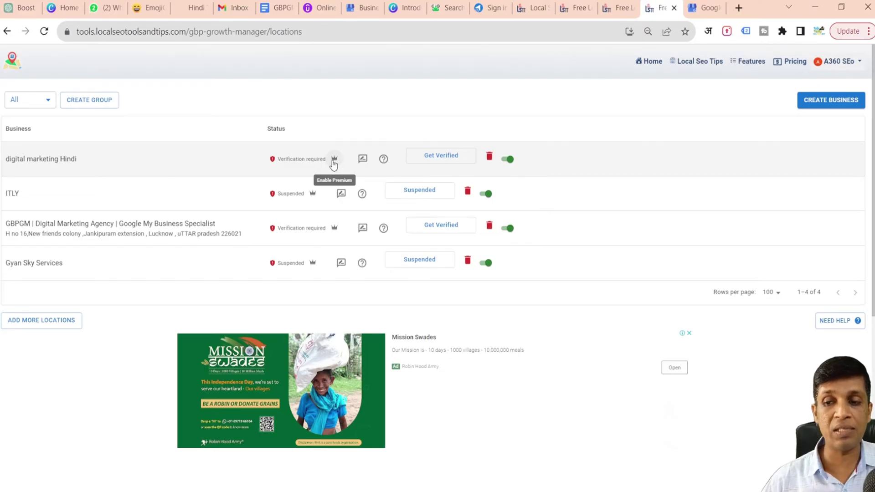
- Connect the Ask InfoTalks Google account as another source of locations and grant the additional access
click(333, 162)
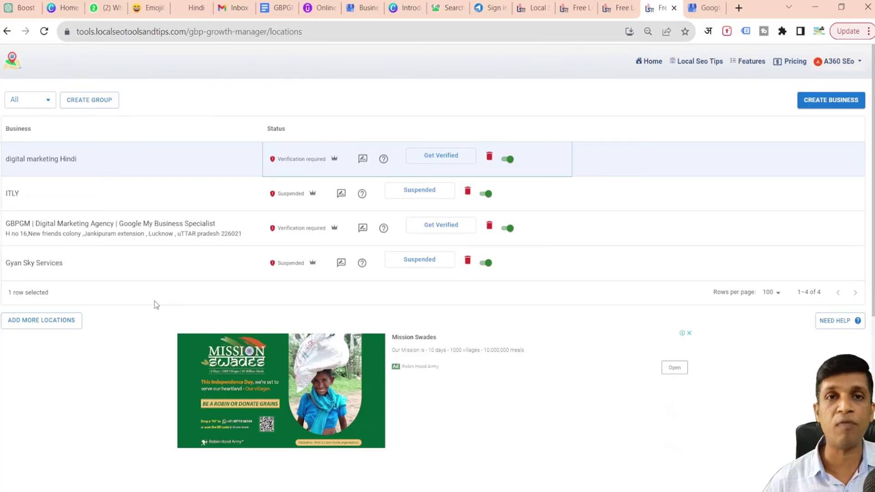
click(32, 327)
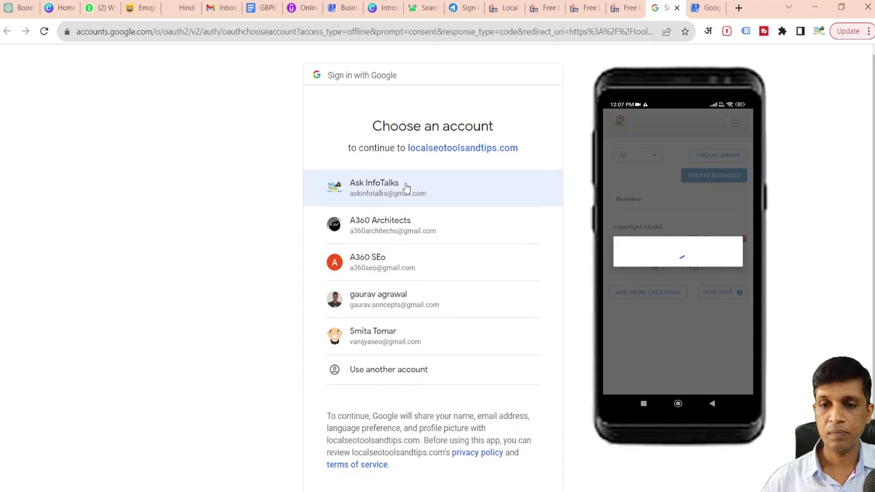
click(406, 186)
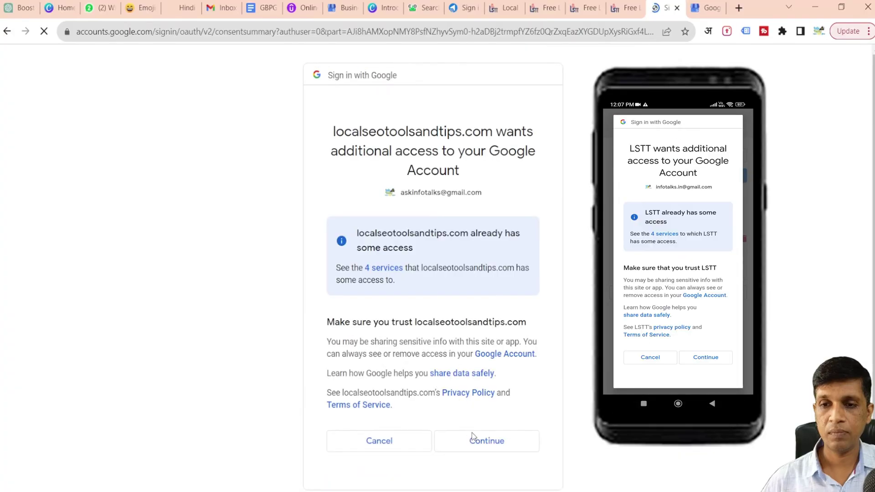
click(472, 443)
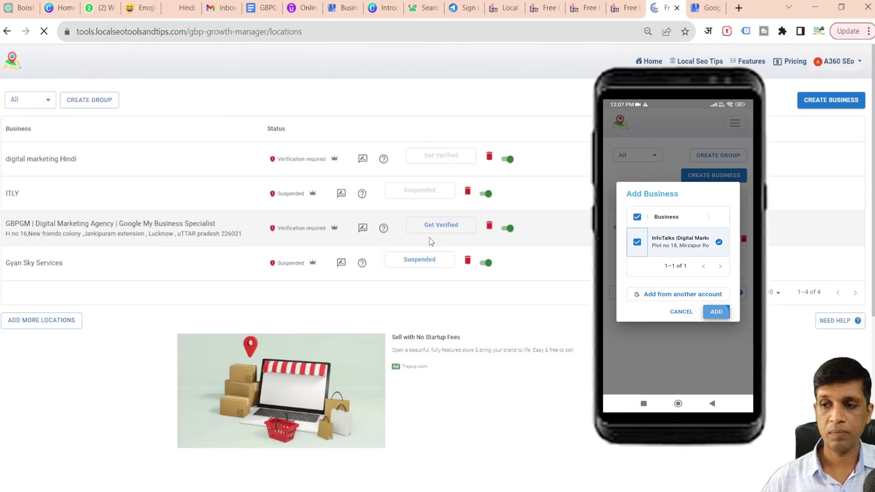
- Add the Kalash Farm and Sri Sai Madhu Packers And Movers businesses to the locations and reload the page
click(35, 327)
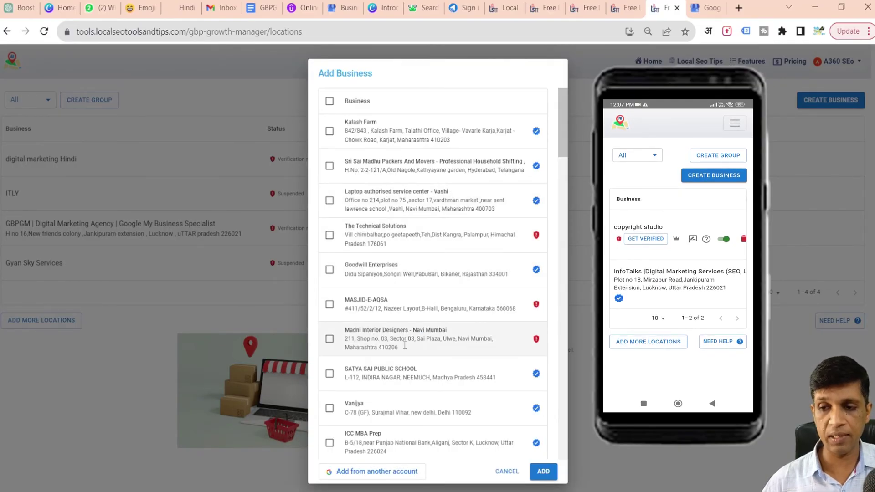
scroll(414, 342, down, 12)
scroll(424, 328, up, 12)
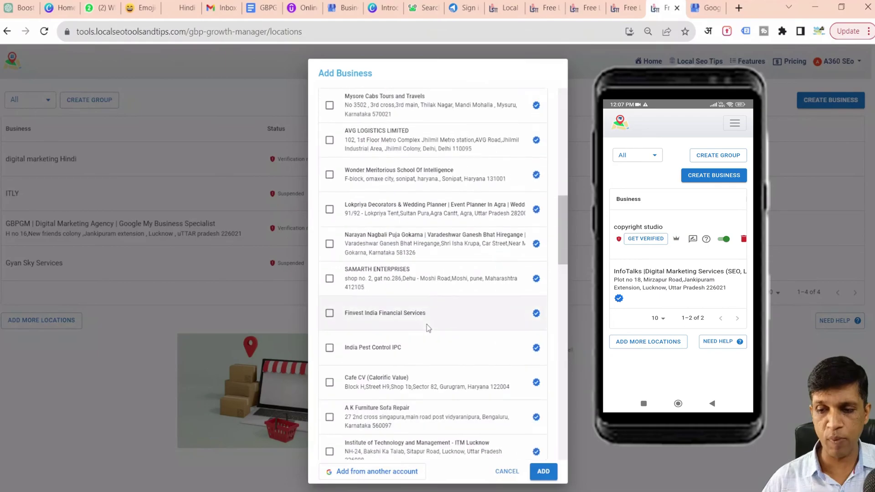
scroll(387, 228, down, 1)
scroll(367, 189, up, 1)
scroll(367, 189, up, 1)
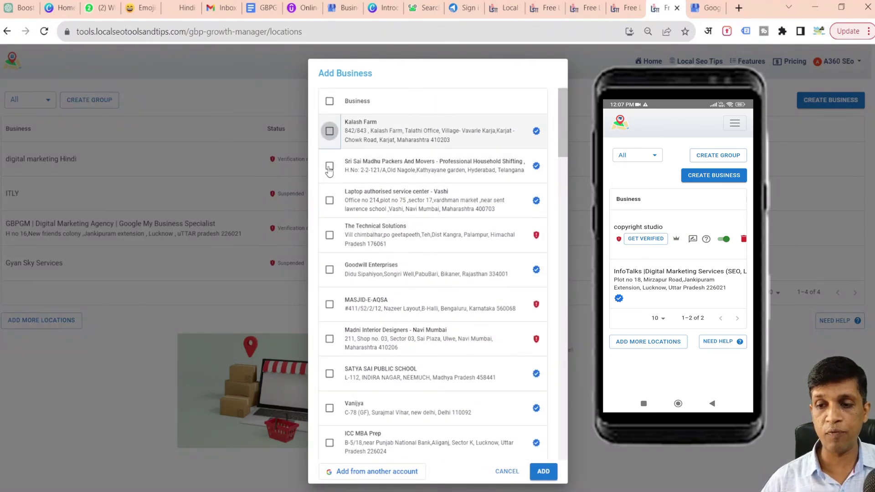
click(330, 131)
click(329, 165)
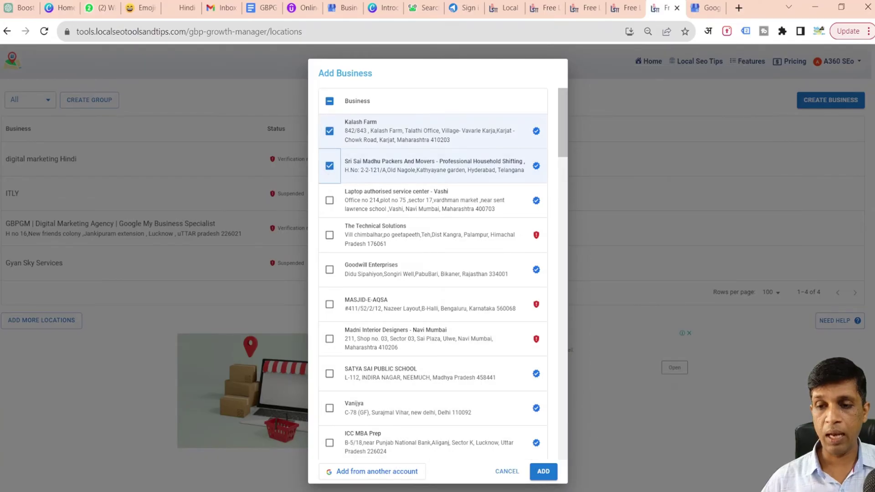
click(545, 474)
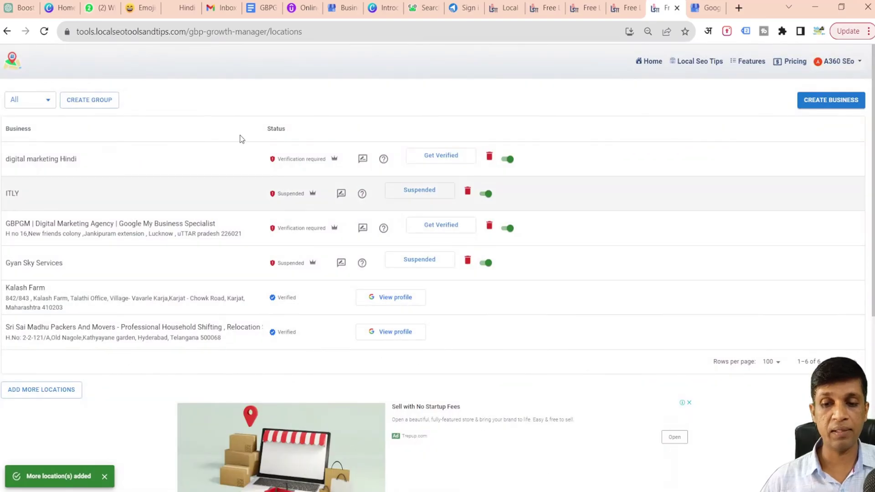
click(44, 31)
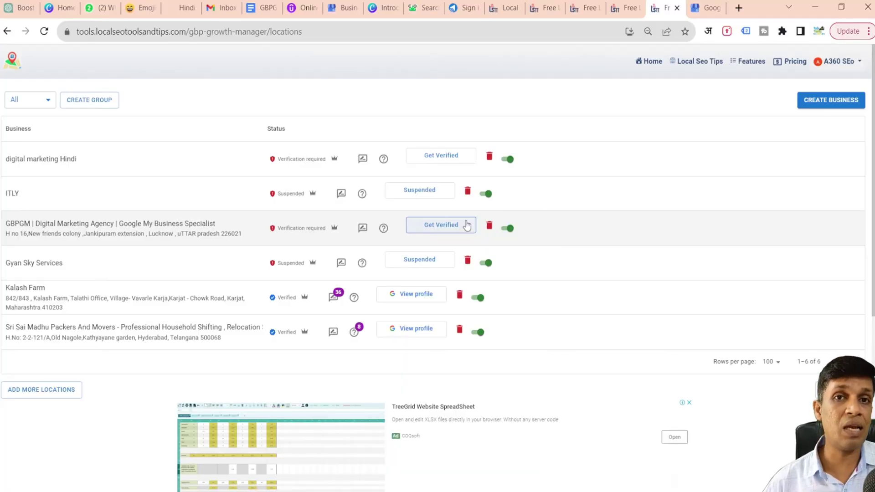
- Open the tool's pricing page and examine the features offered in the Free, Ads Free, Individual and Agency plans
click(622, 6)
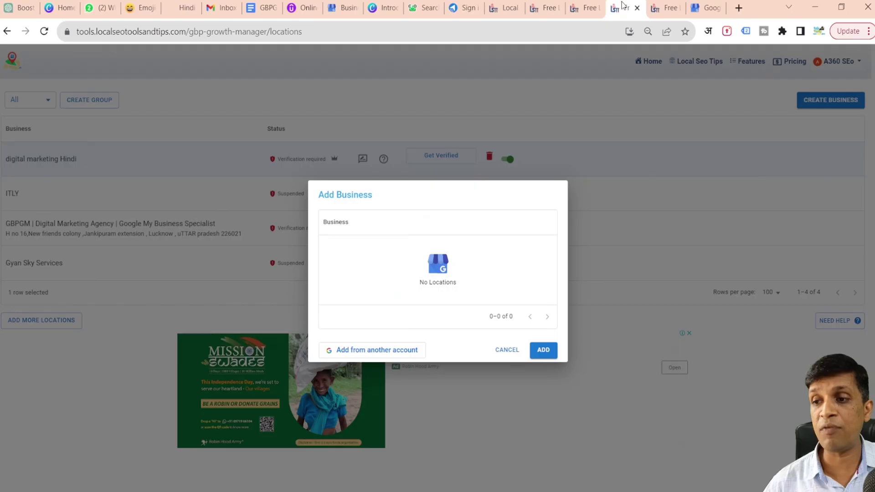
click(670, 5)
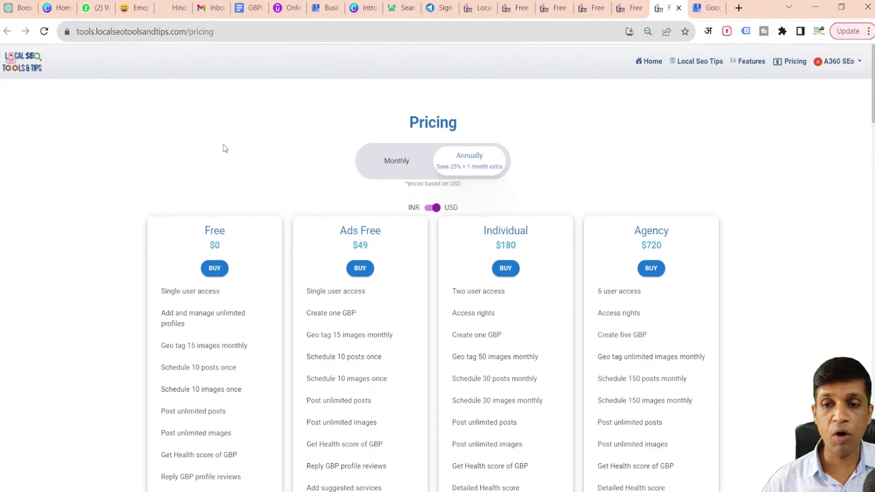
scroll(223, 144, down, 1)
scroll(224, 149, down, 1)
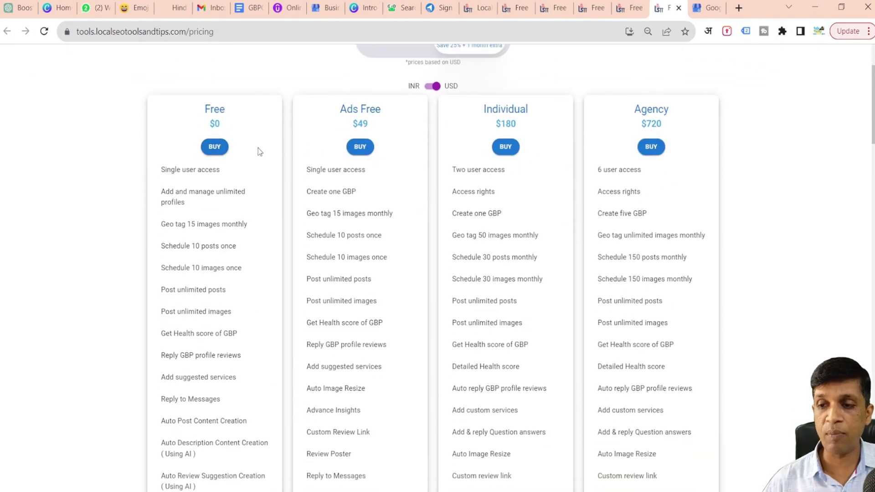
scroll(225, 194, down, 2)
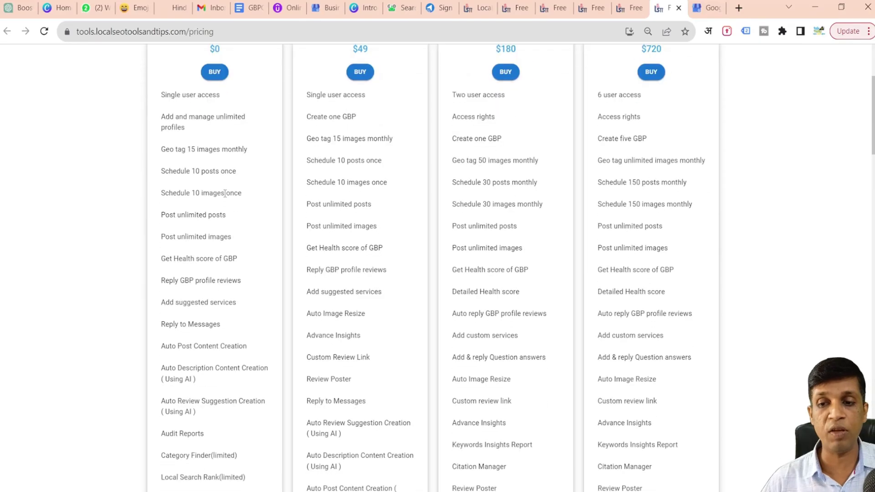
scroll(225, 191, up, 2)
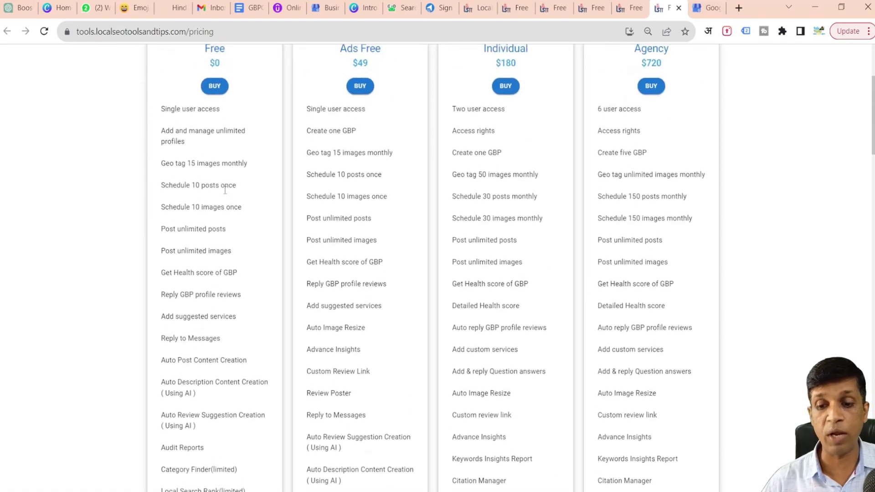
scroll(400, 168, up, 1)
scroll(456, 168, down, 1)
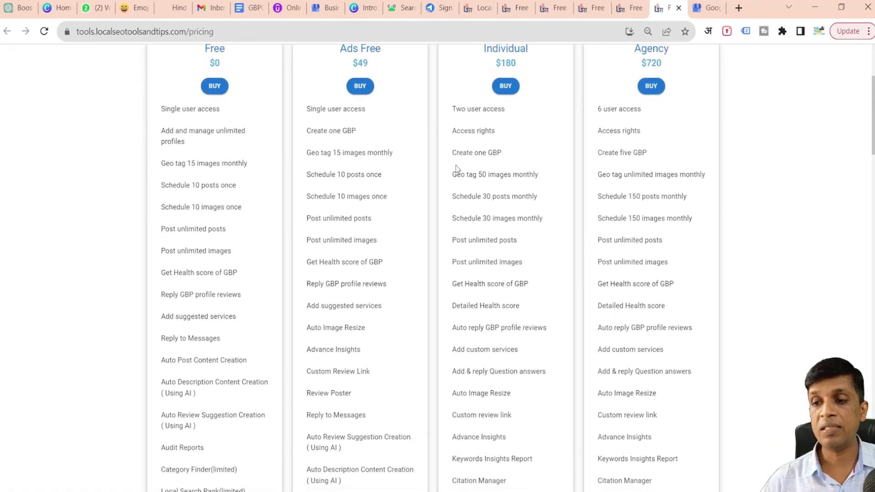
- Examine the plan comparison table and the premium location add-on, and return to the annual USD plan prices
scroll(535, 164, down, 10)
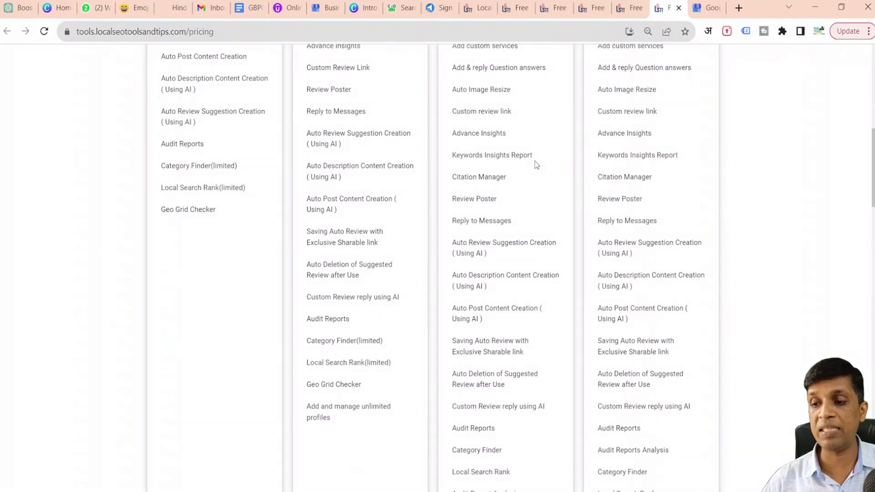
scroll(535, 161, down, 10)
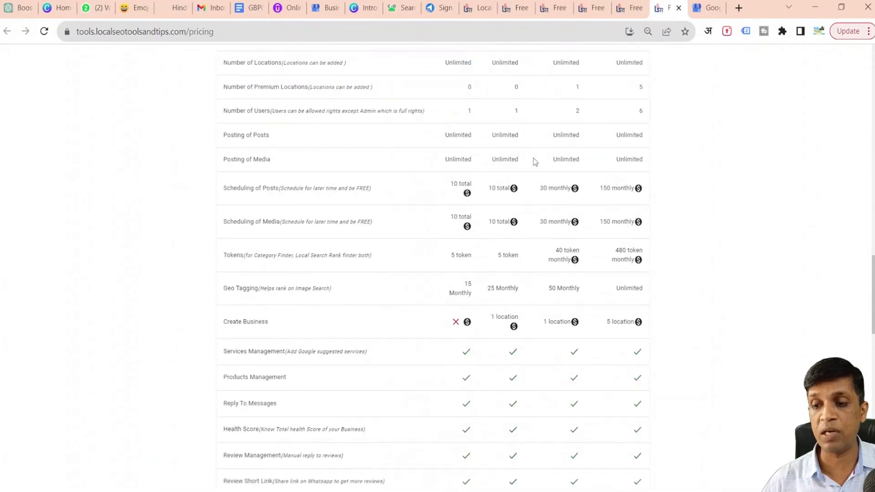
scroll(532, 158, up, 1)
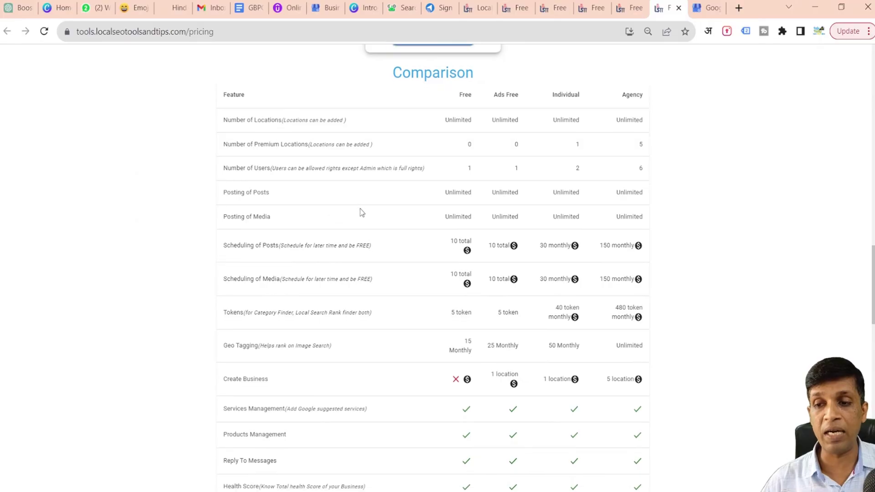
scroll(360, 209, up, 2)
scroll(359, 209, up, 3)
scroll(359, 209, down, 3)
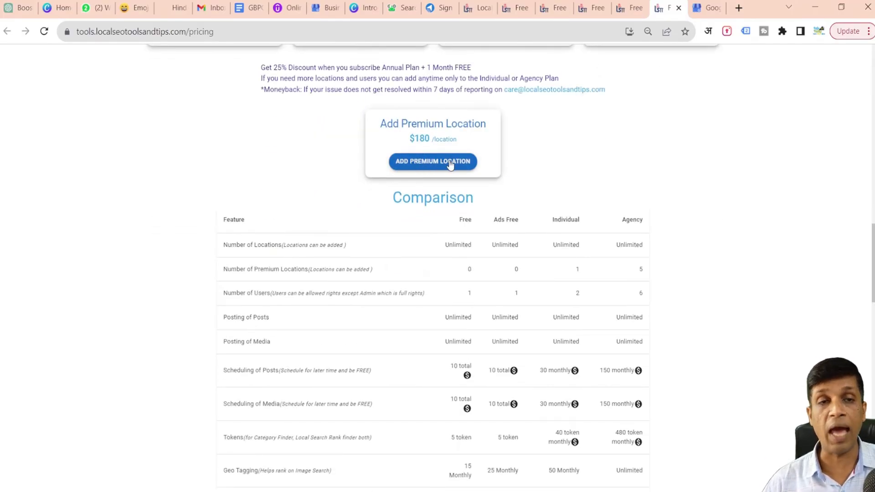
scroll(462, 186, up, 10)
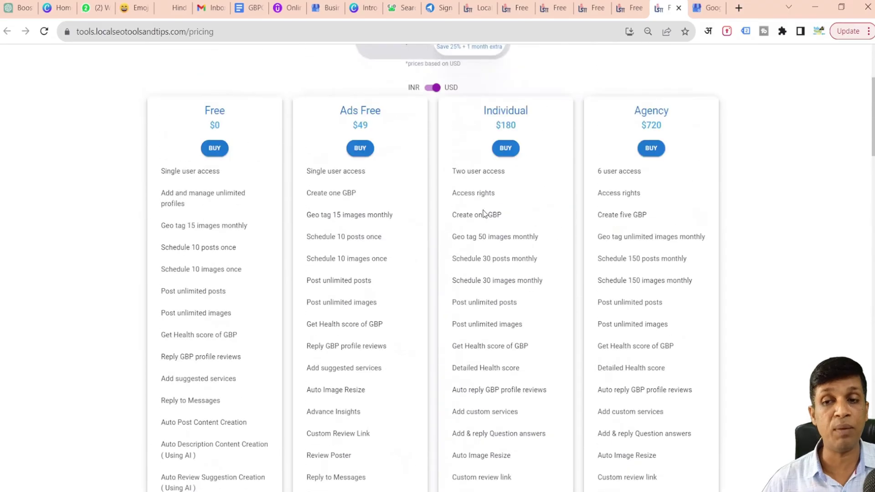
scroll(484, 213, down, 1)
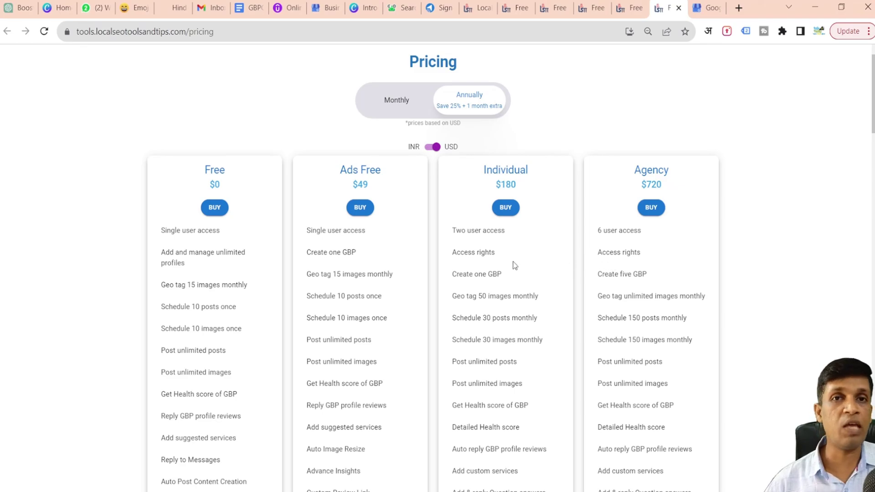
scroll(500, 255, up, 1)
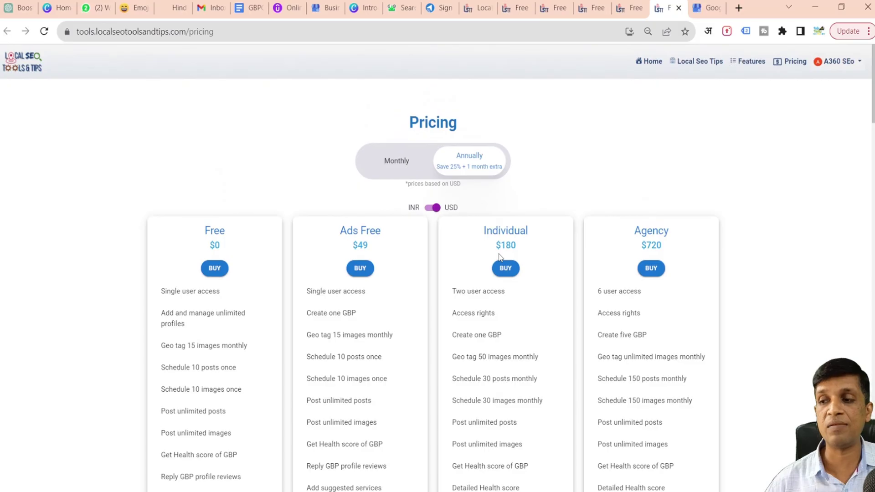